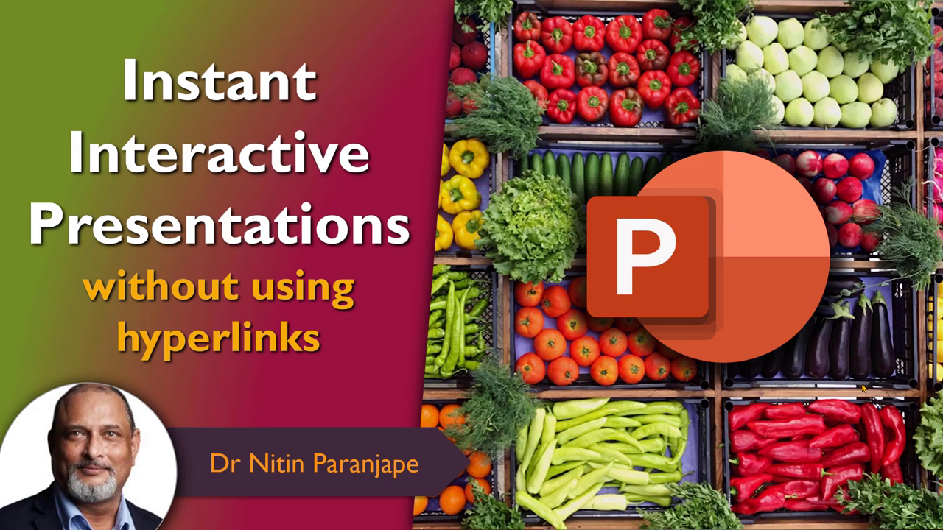
Play the demo show, zooming into the Excel section, paging through its slides and returning to the summary.
left_click(825, 386)
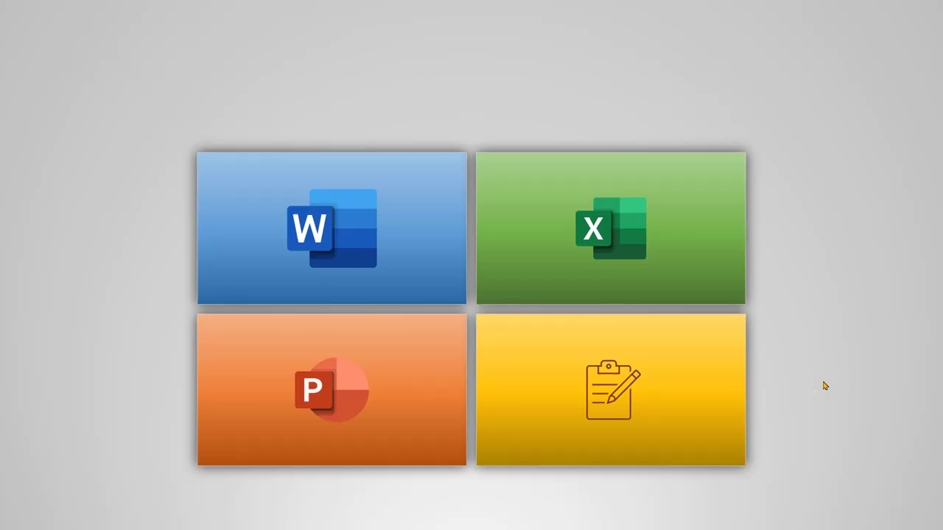
left_click(640, 290)
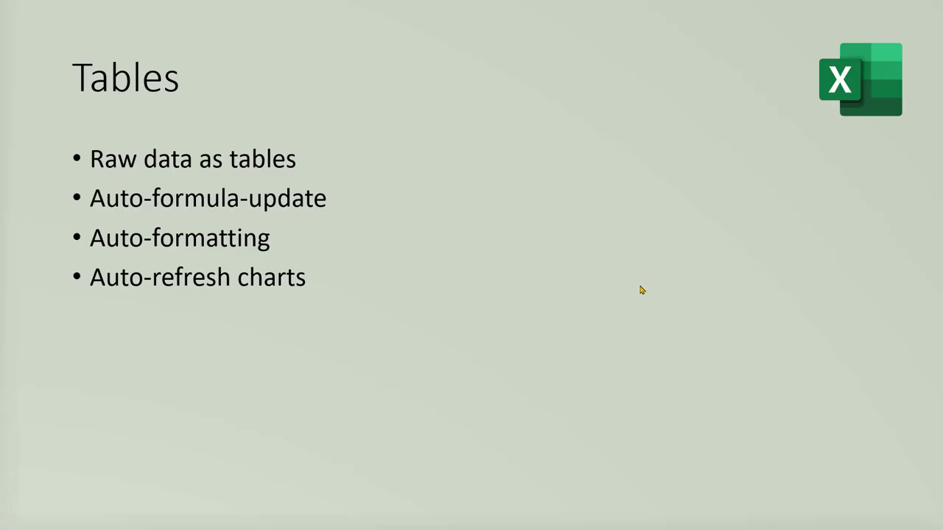
left_click(641, 291)
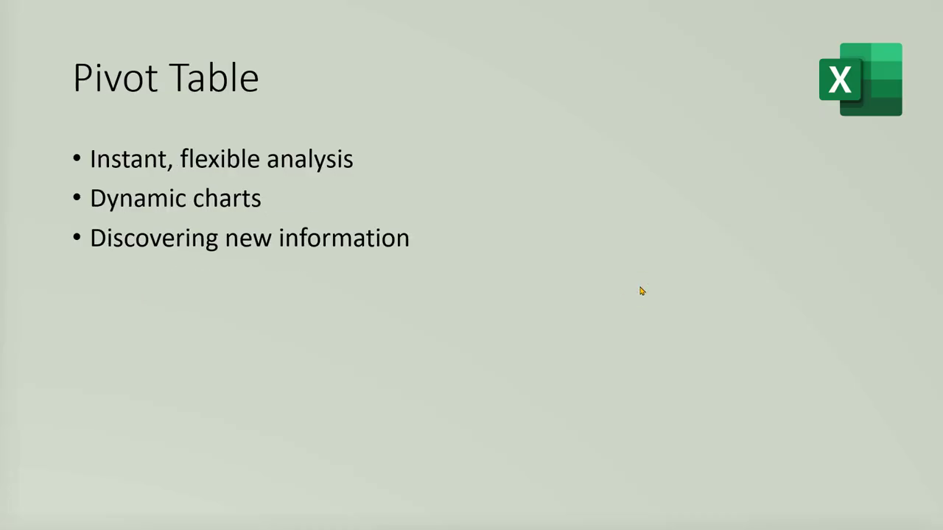
left_click(641, 291)
left_click(641, 291)
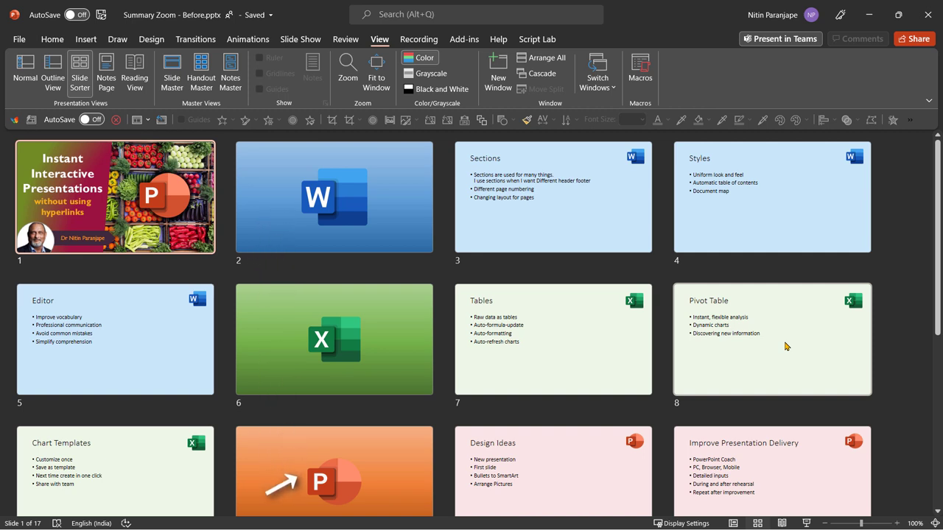
scroll(353, 435, "down", 5)
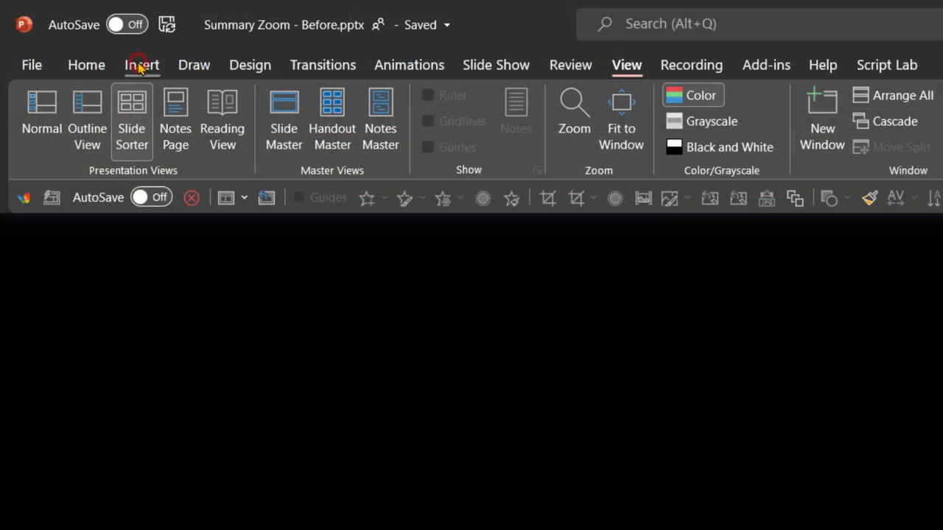
Choose Summary Zoom from the Insert tab's Zoom menu.
left_click(138, 66)
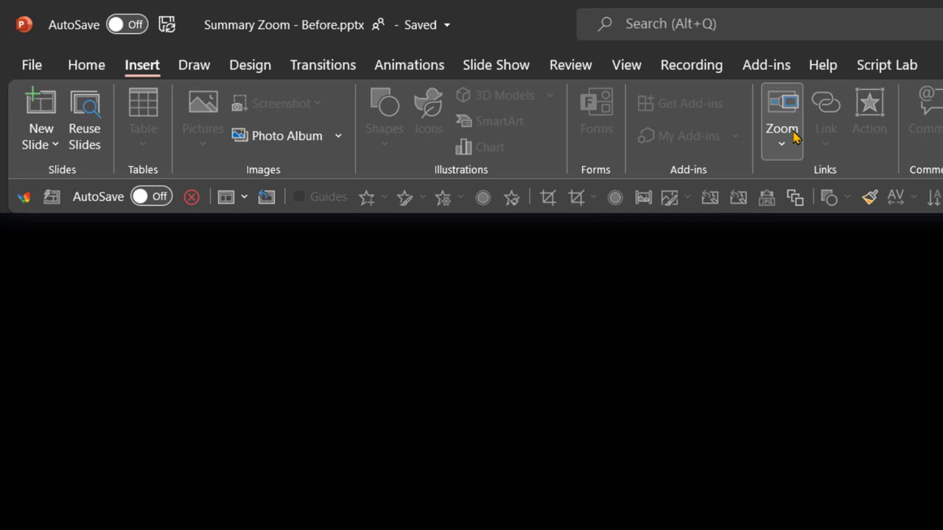
left_click(793, 136)
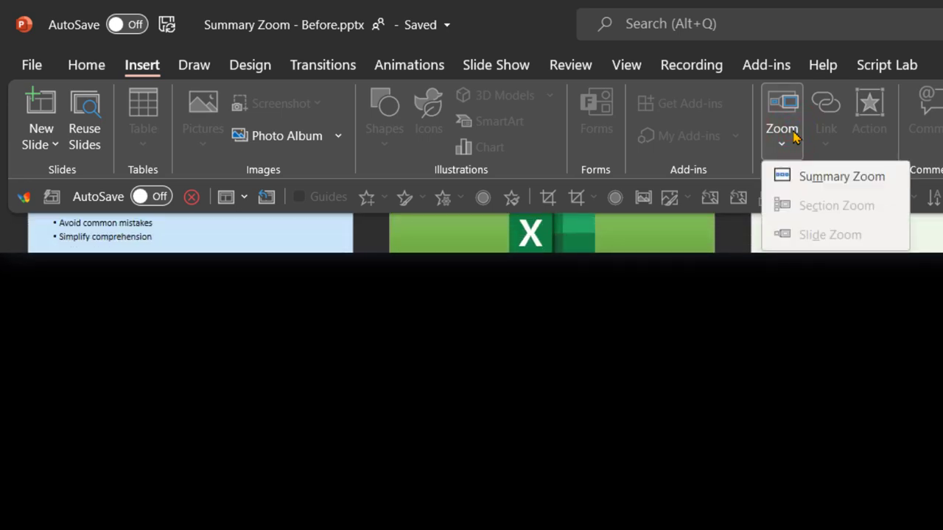
left_click(809, 184)
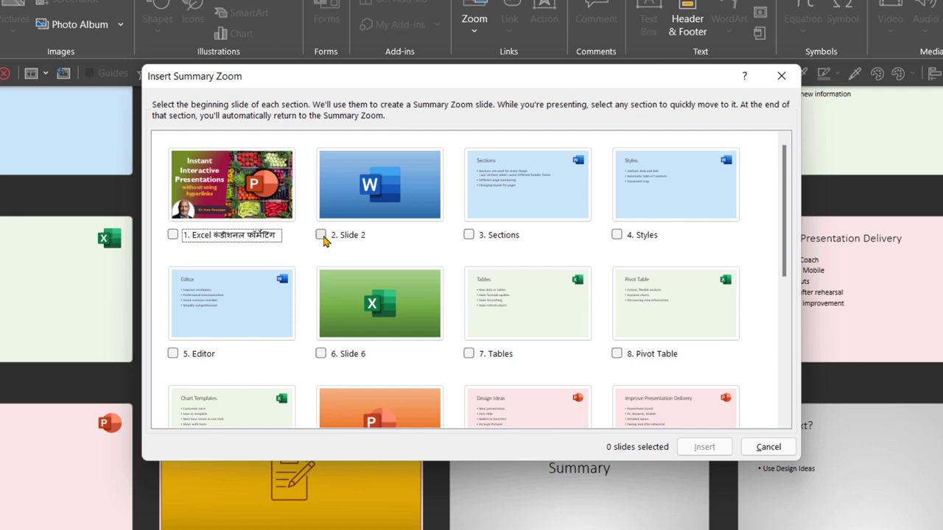
Pick slides 2, 6, 10 and 14 as section starts and insert the summary zoom.
left_click(322, 235)
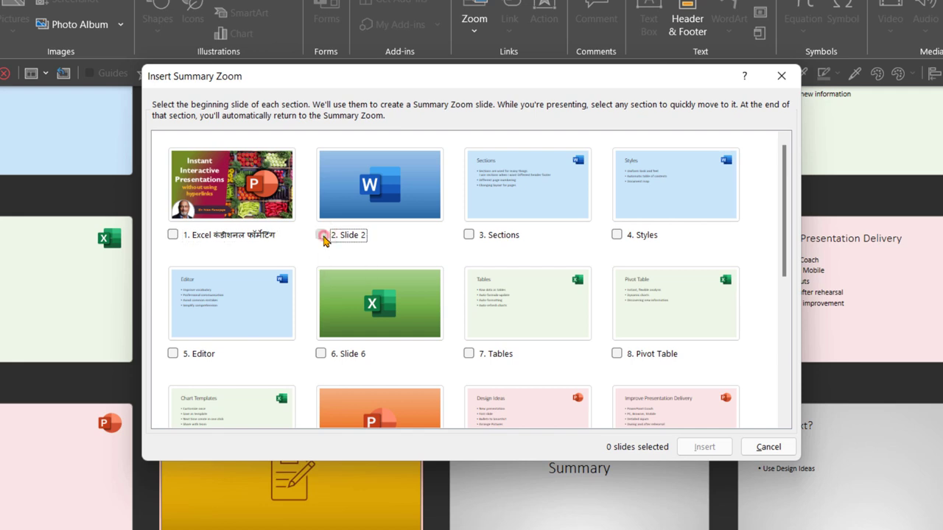
left_click(320, 354)
scroll(412, 348, "down", 1)
left_click(321, 394)
scroll(320, 395, "down", 1)
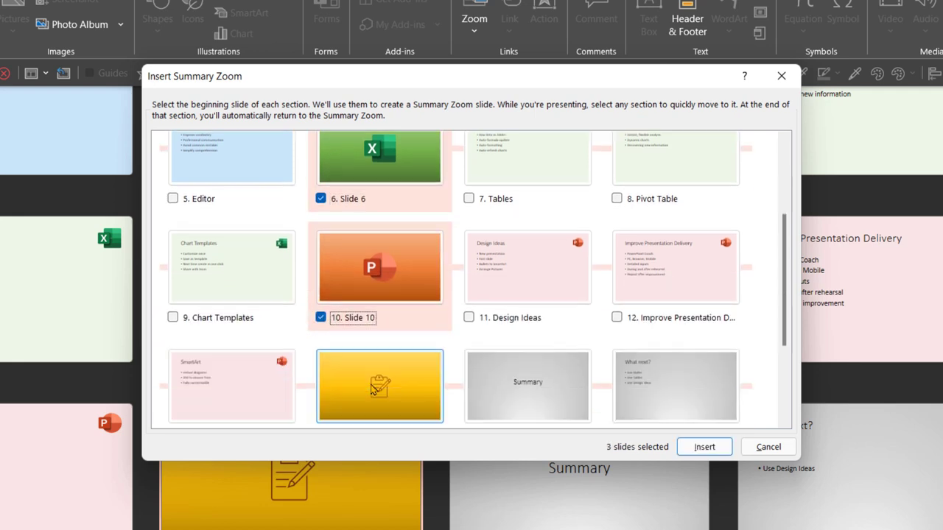
scroll(309, 424, "down", 1)
left_click(320, 359)
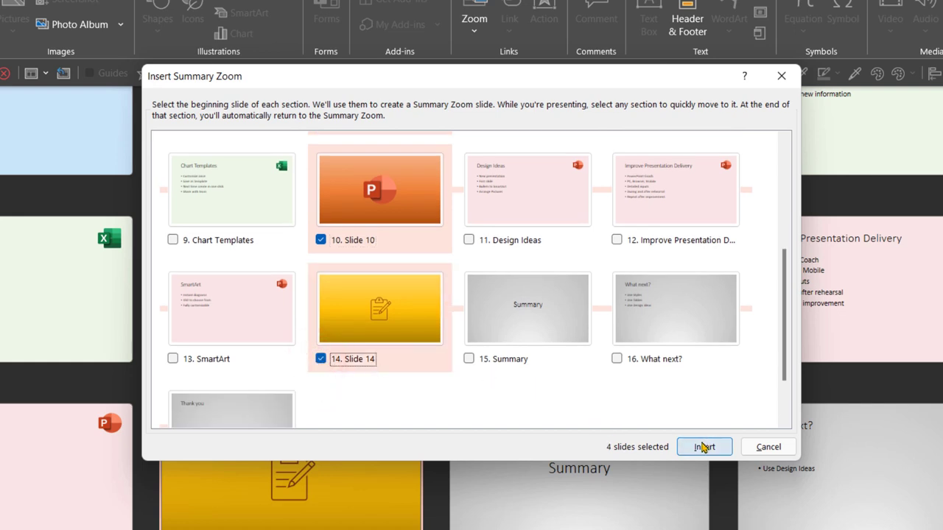
left_click(703, 448)
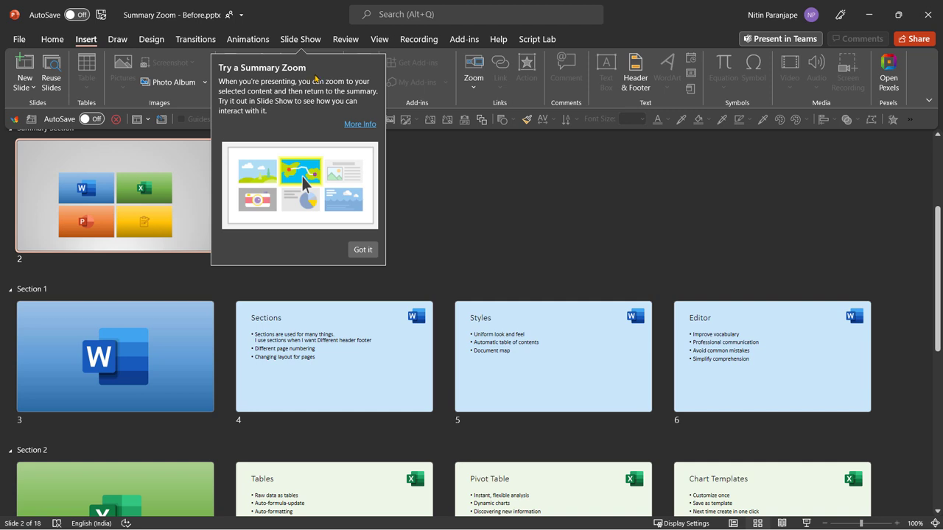
Dismiss the Summary Zoom tip and open summary slide 2 in Normal view.
left_click(363, 251)
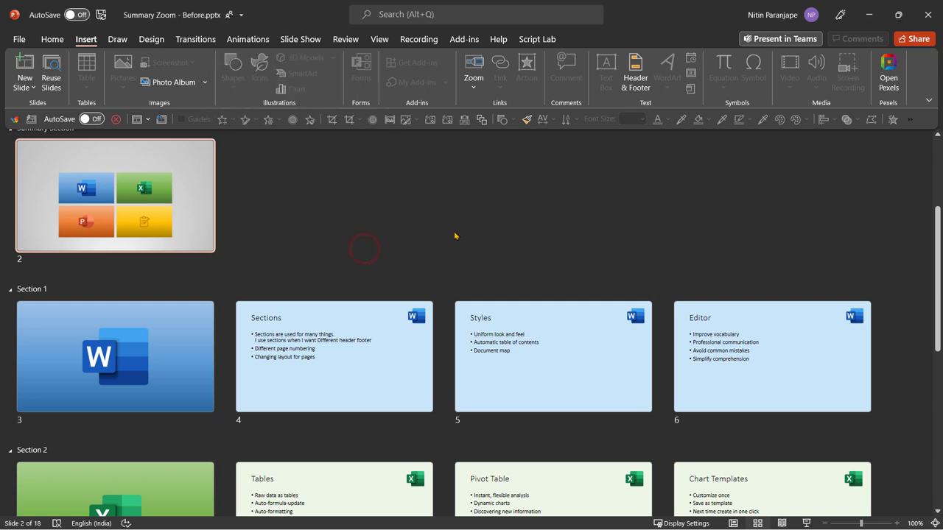
scroll(256, 221, "up", 3)
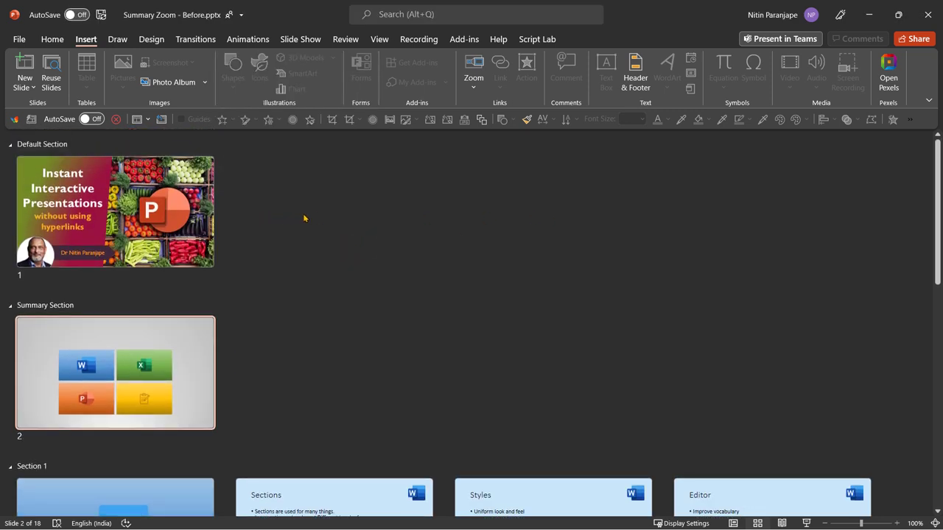
left_click(133, 211)
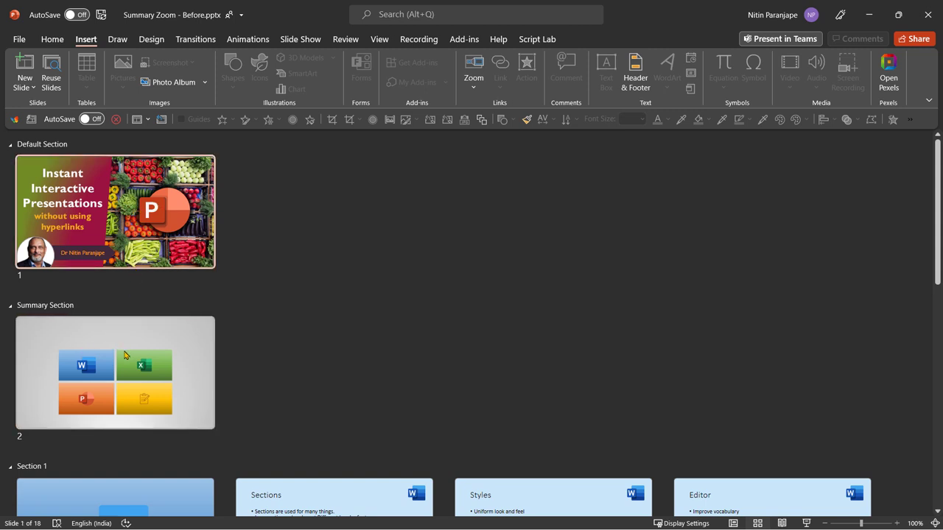
double_click(120, 360)
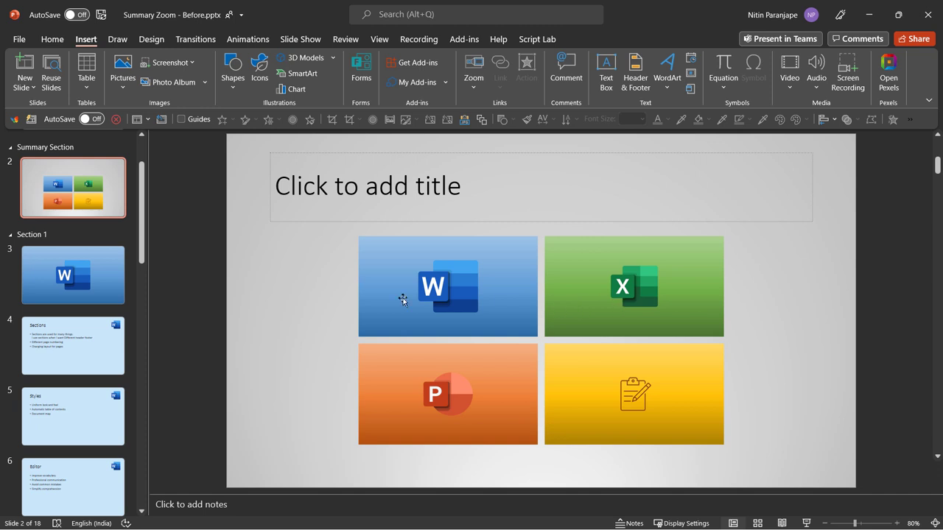
Check slide 3, then start the slide show from summary slide 2.
left_click(75, 278)
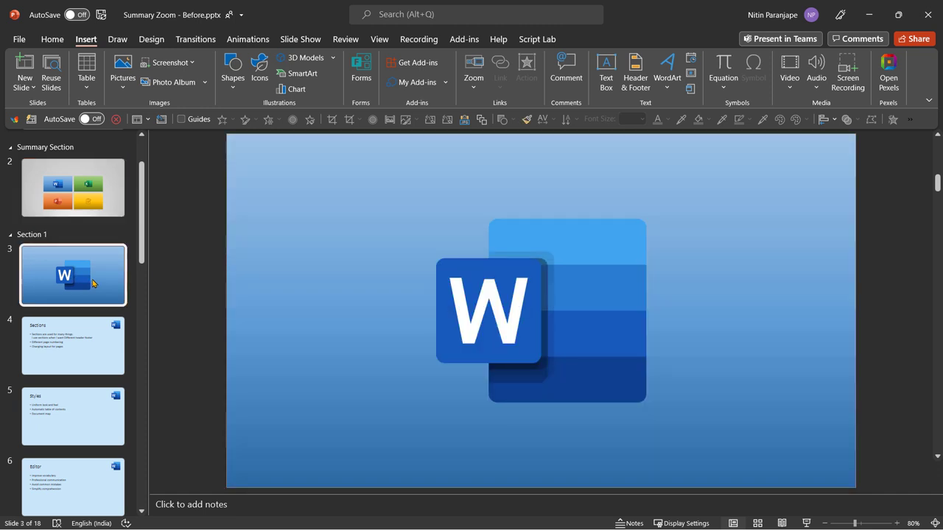
key("Up")
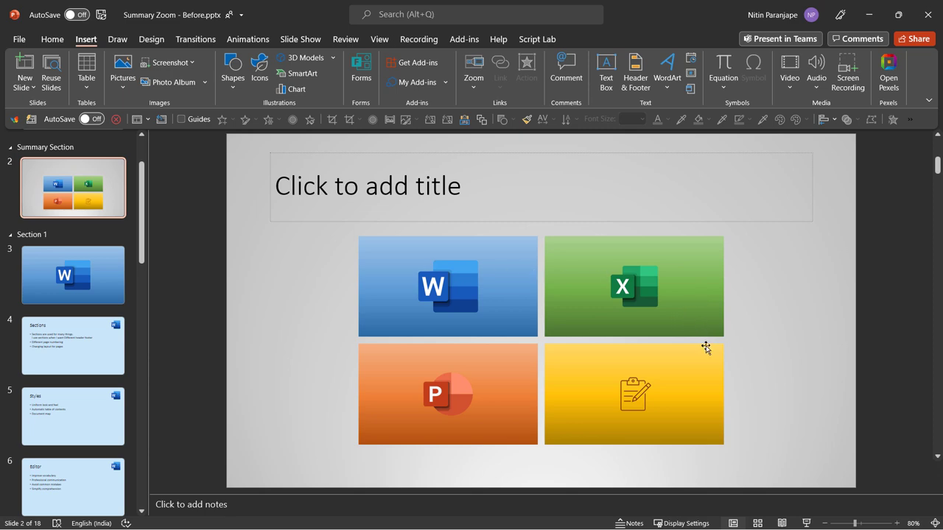
left_click(806, 523)
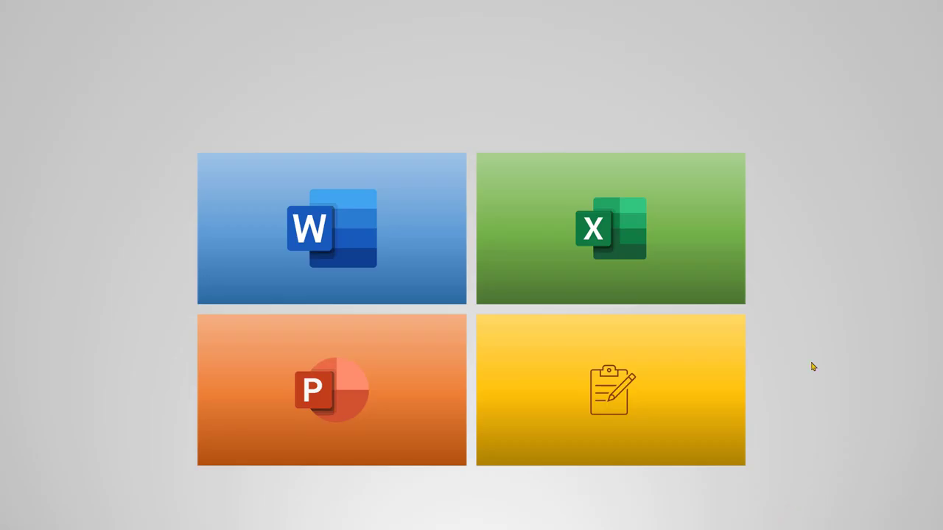
Zoom into the Excel section, step through its slides and return to the summary.
left_click(647, 267)
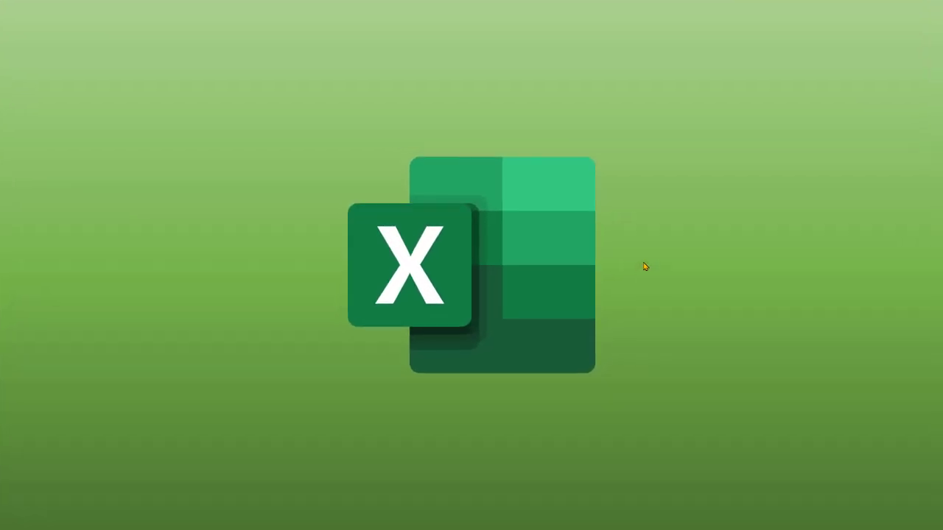
left_click(644, 266)
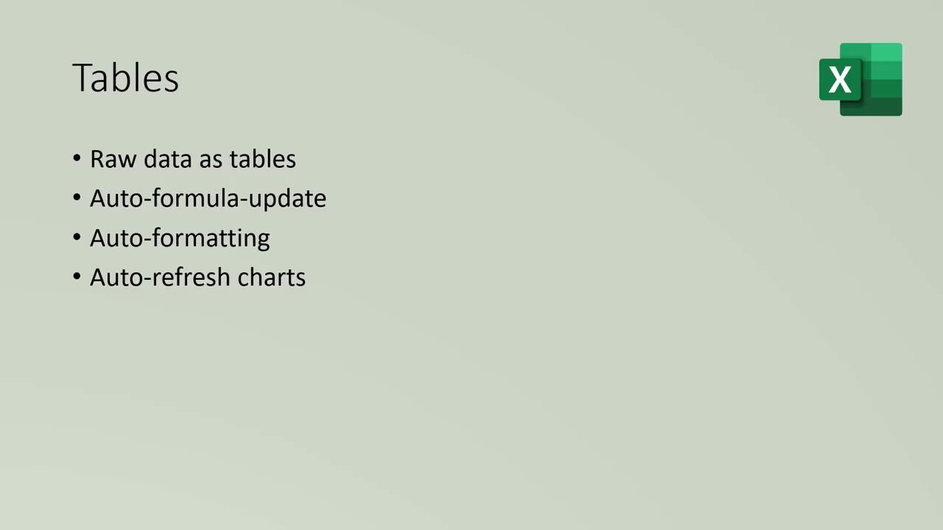
left_click(645, 264)
left_click(643, 264)
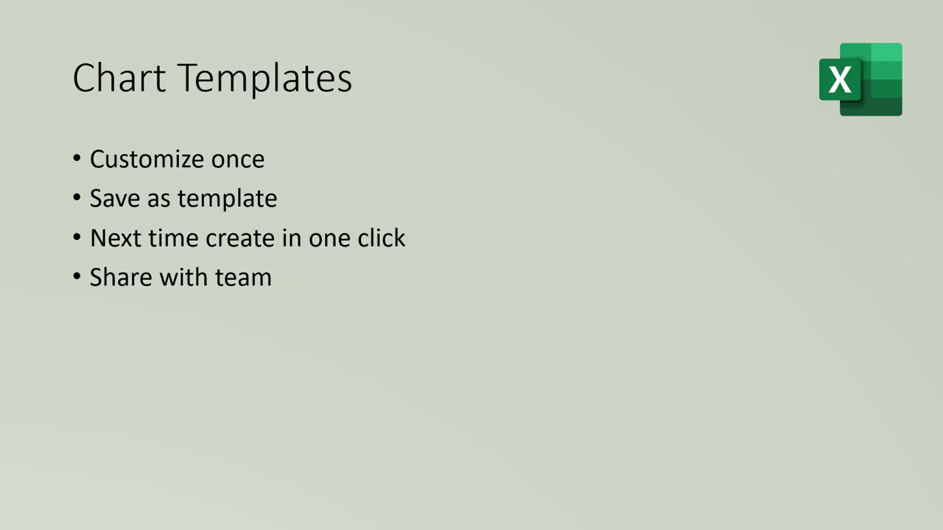
left_click(644, 263)
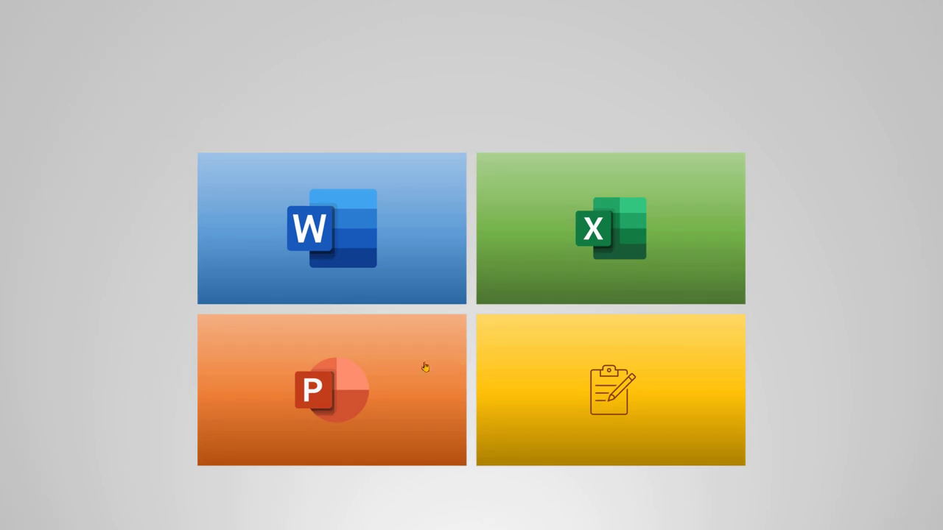
Play through the PowerPoint and clipboard sections, returning to the summary after each.
left_click(425, 365)
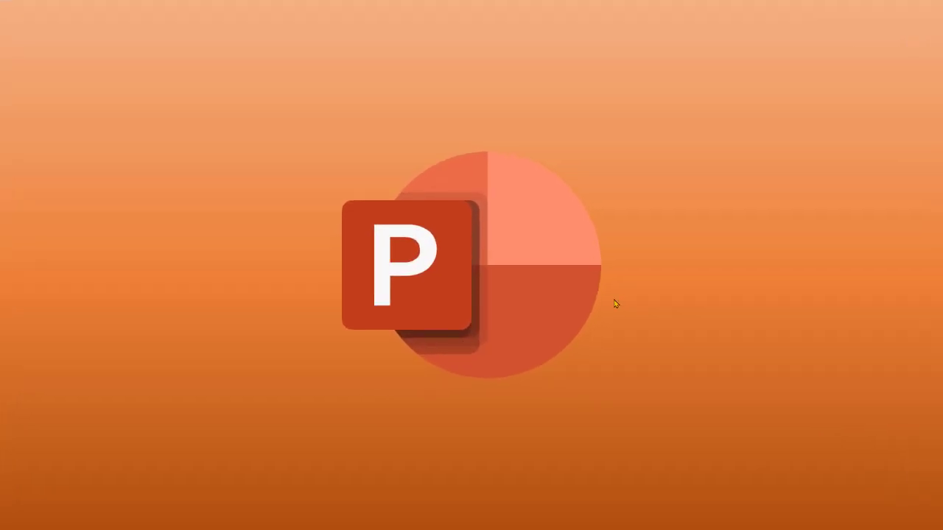
left_click(616, 304)
left_click(616, 303)
left_click(615, 303)
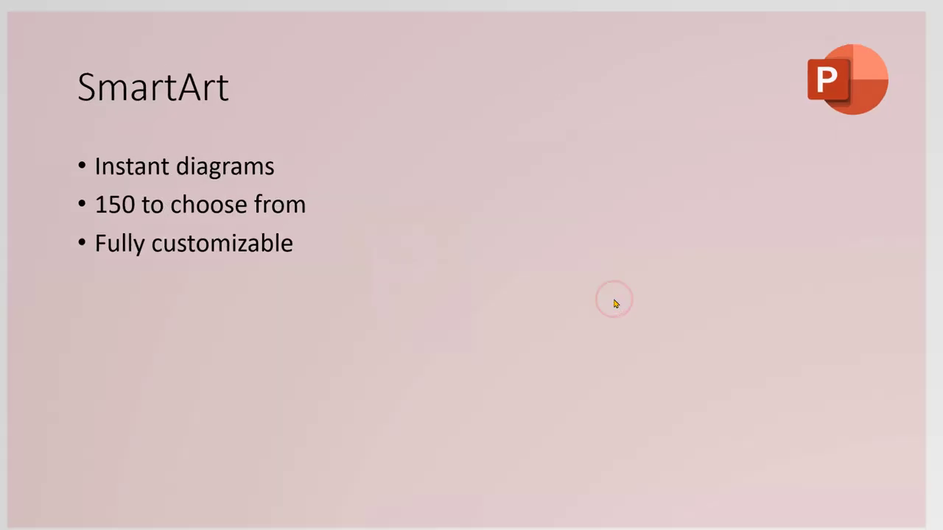
left_click(614, 361)
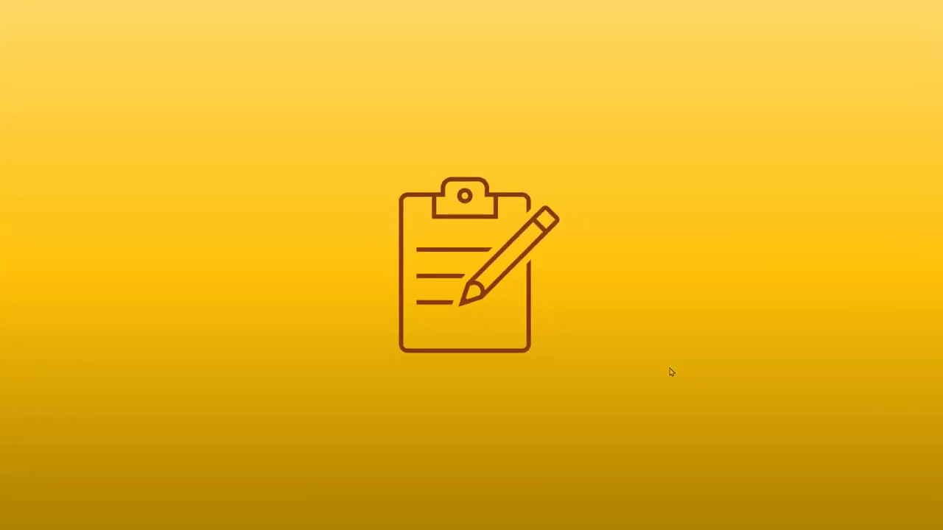
left_click(670, 370)
left_click(671, 371)
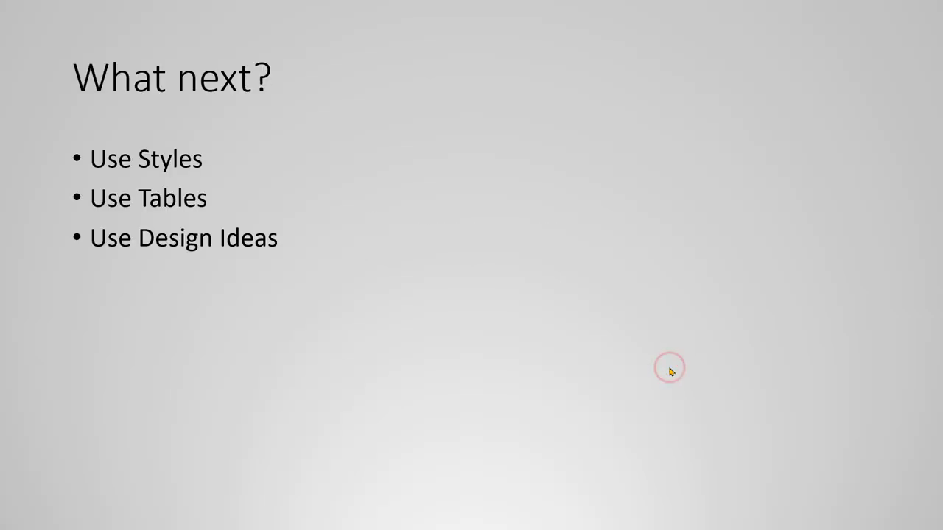
left_click(670, 371)
left_click(670, 370)
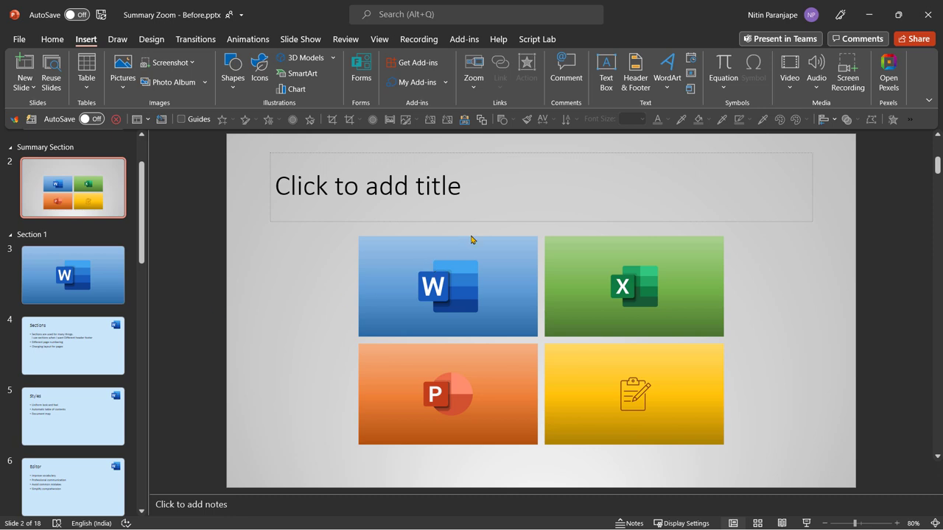
Insert the summary zoom slide from the chosen section-start slides.
left_click(469, 233)
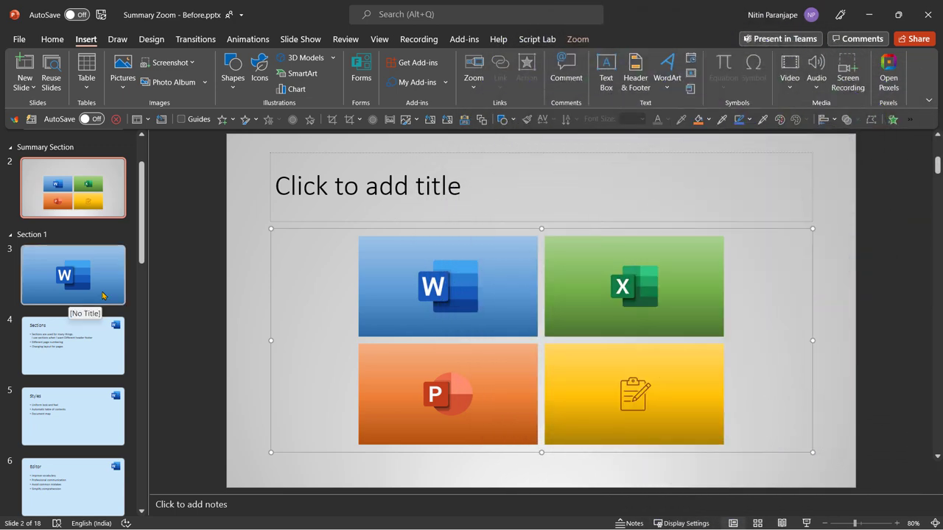
Duplicate slide 3's Word logo into a row of three, then select slide 2's summary zoom.
left_click(103, 295)
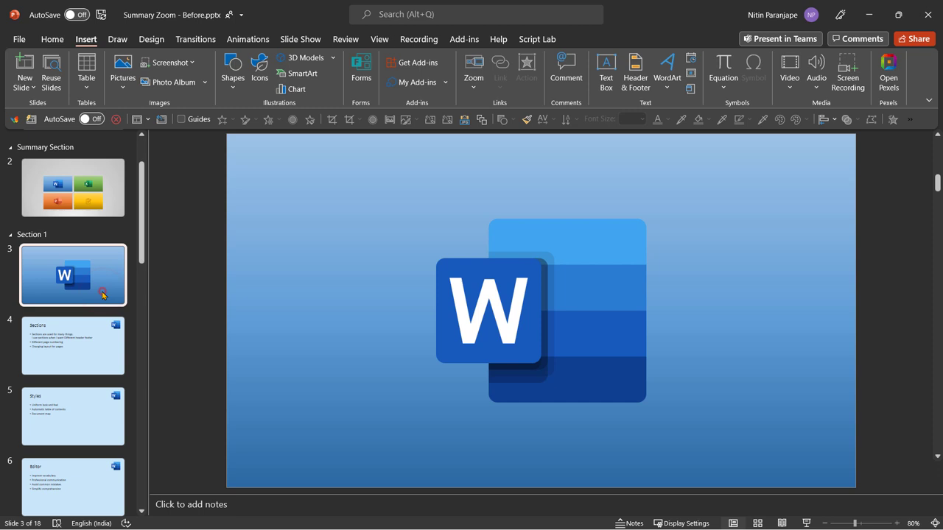
left_click(523, 329)
left_click_drag(523, 329, 722, 329)
left_click(532, 324, "ctrl")
left_click_drag(532, 325, 326, 328)
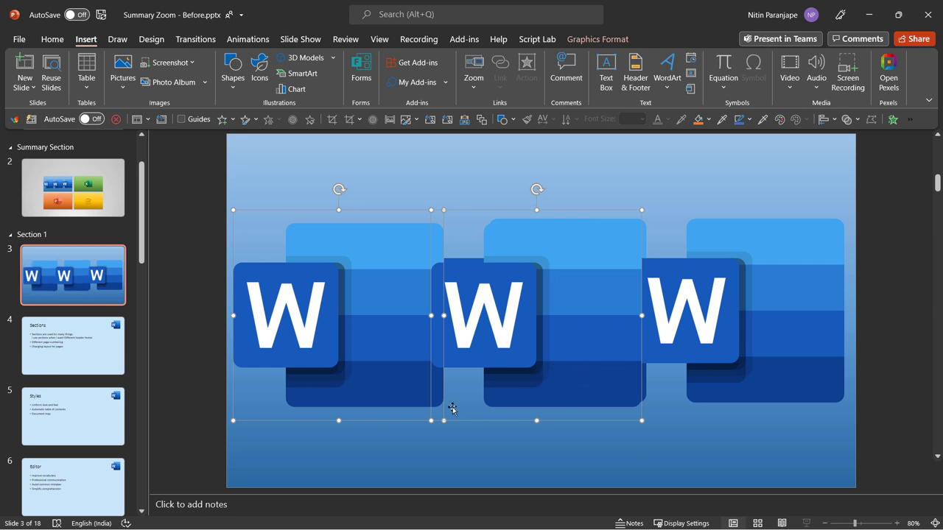
left_click(96, 203)
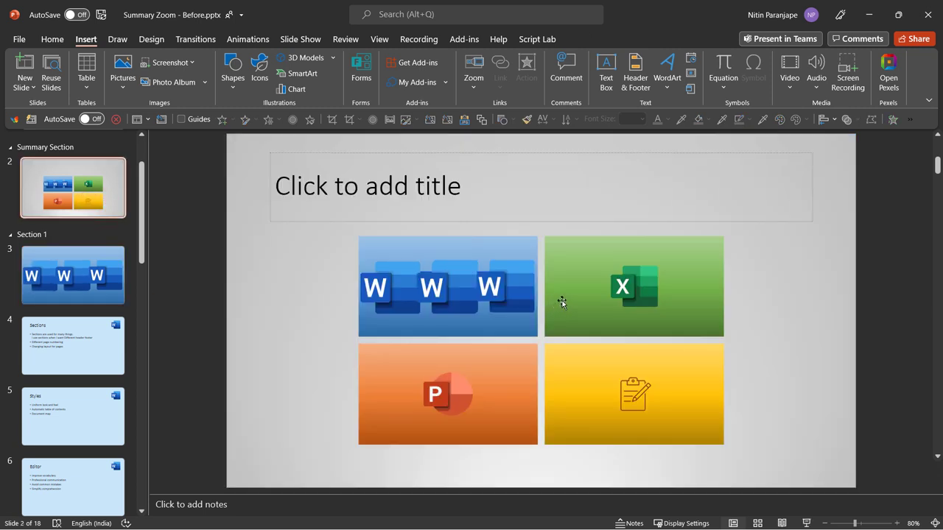
left_click(608, 229)
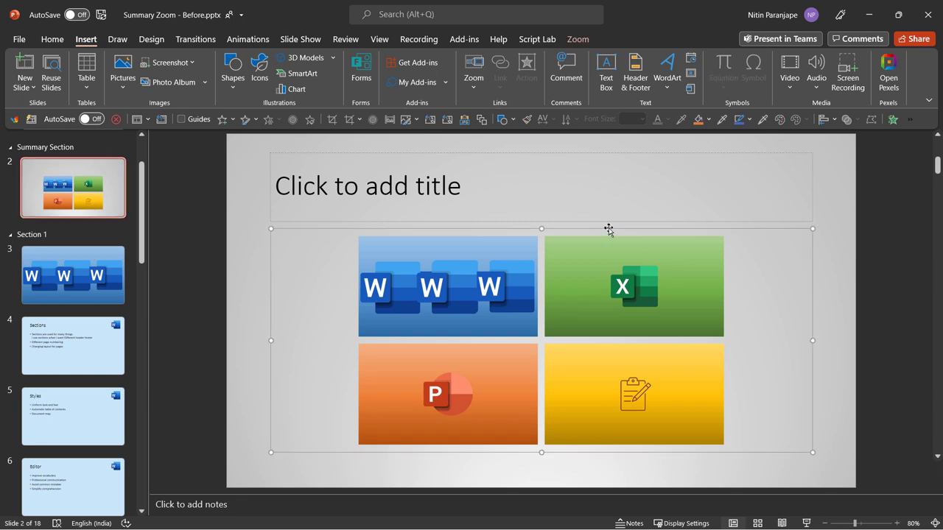
Use Edit Summary to drop Section 6, leaving Word, Excel and PowerPoint tiles.
left_click(578, 39)
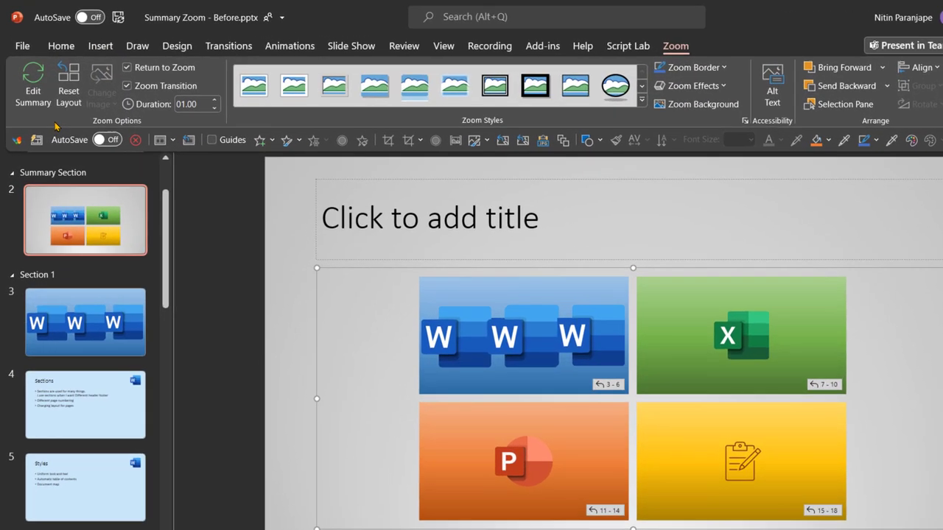
left_click(36, 108)
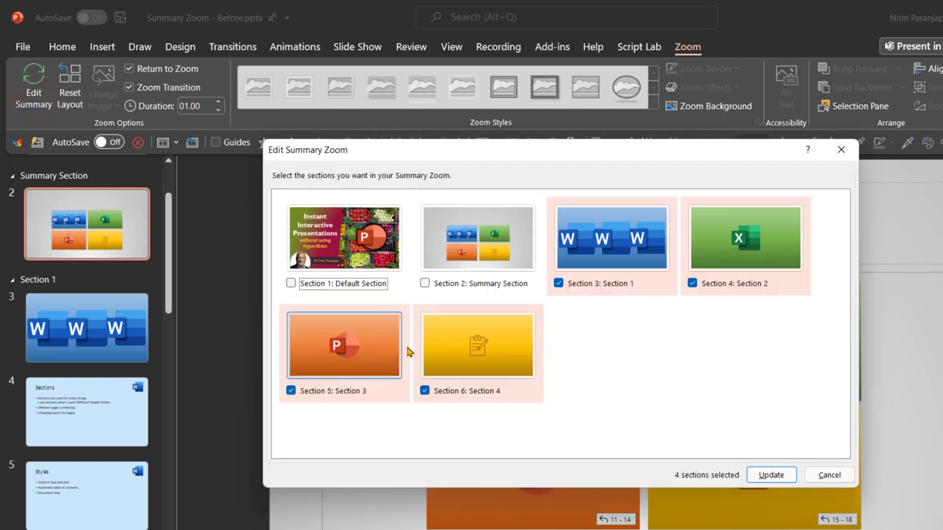
left_click(425, 391)
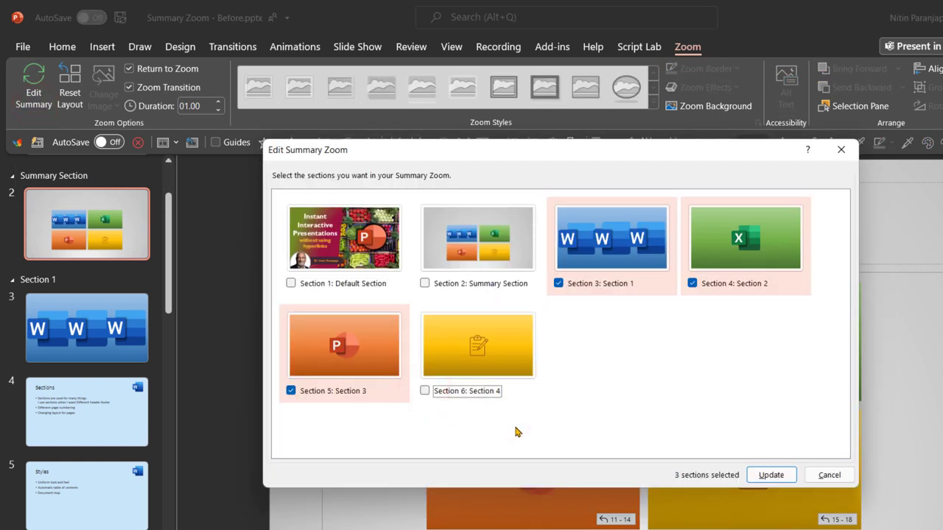
left_click(772, 475)
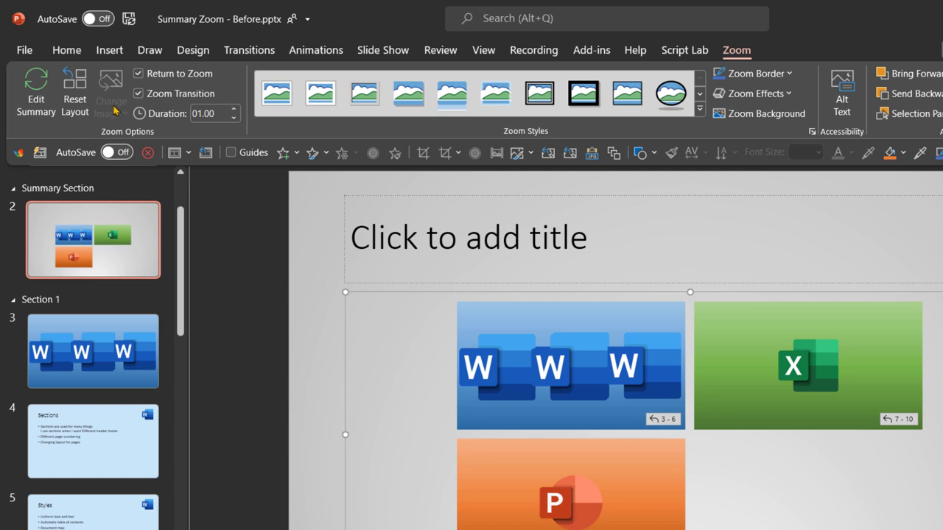
Select the Word, Excel and PowerPoint zoom tiles together and open Change Image's picture sources.
left_click(492, 312)
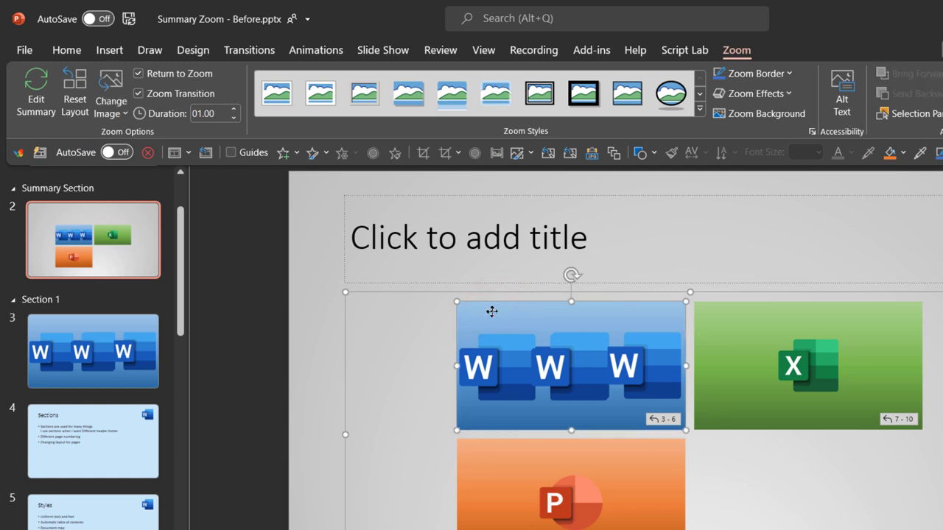
left_click(296, 281)
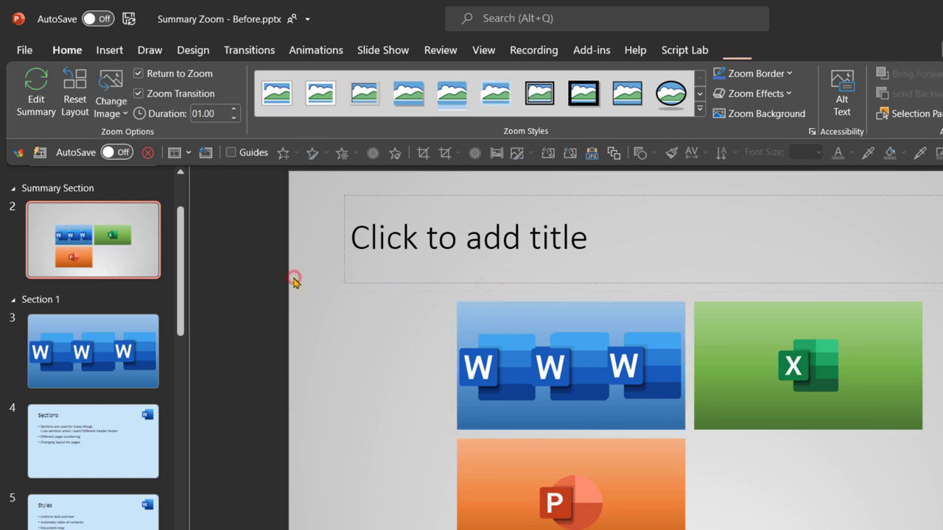
left_click(386, 301)
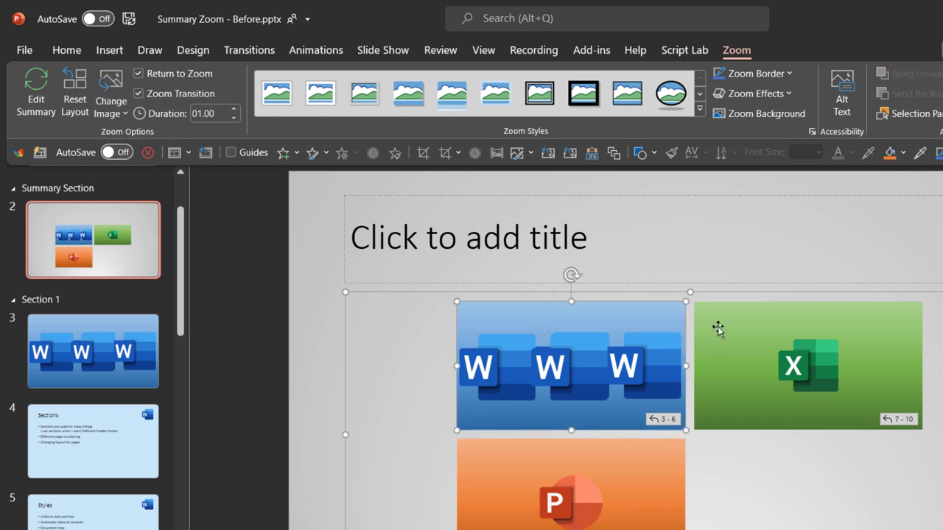
left_click(741, 328, "shift")
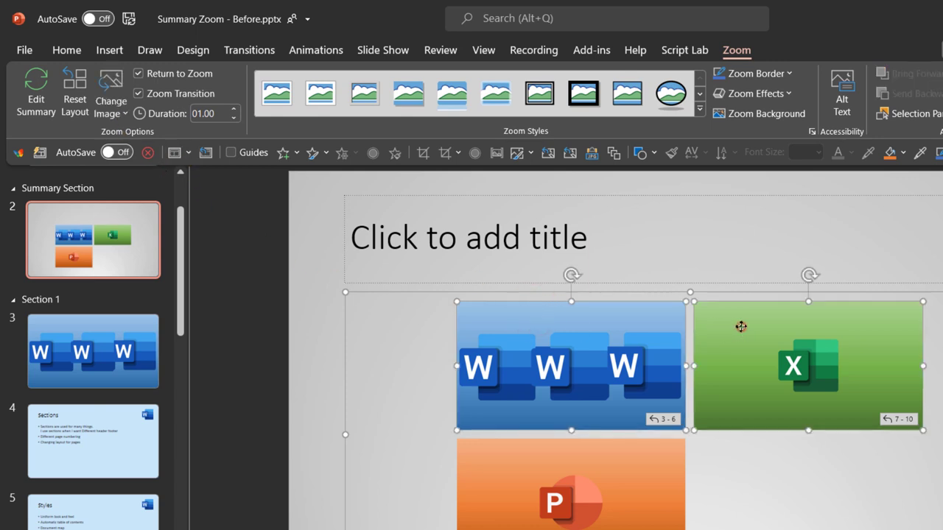
left_click(108, 110)
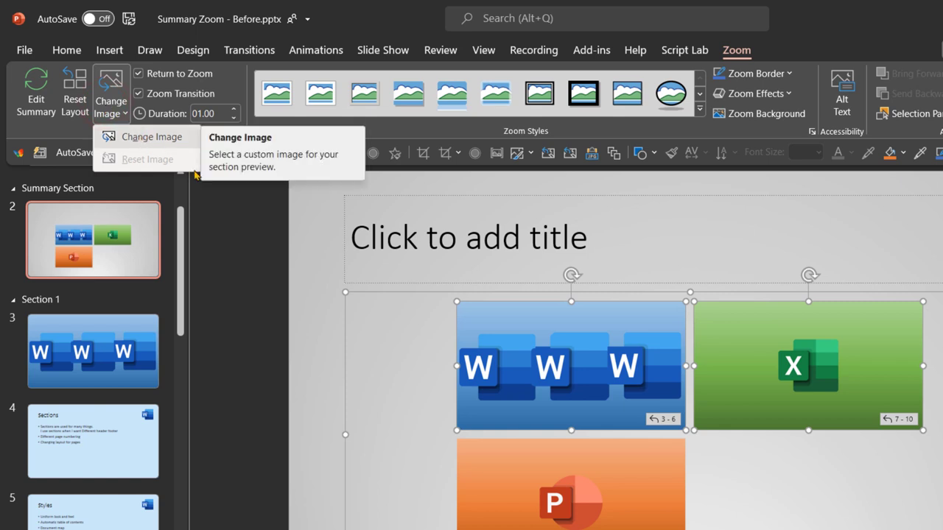
left_click(465, 473)
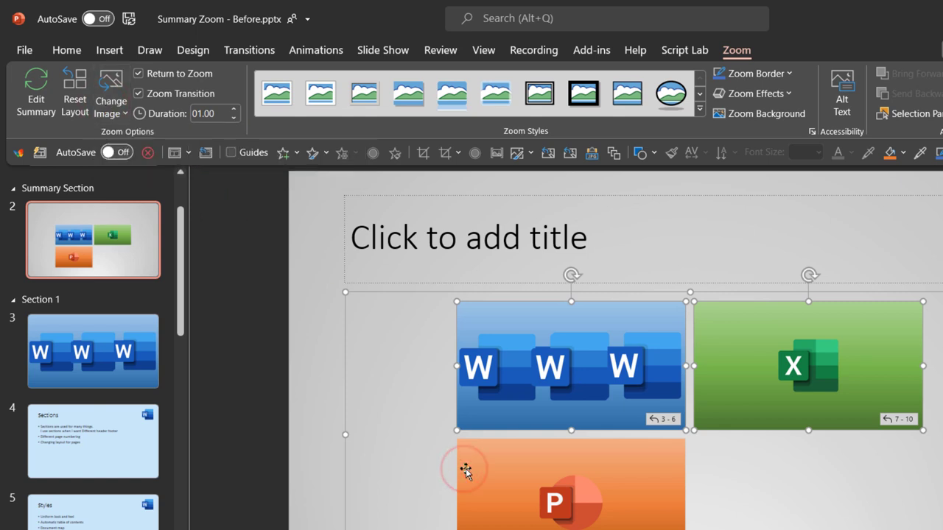
left_click(465, 473, "shift")
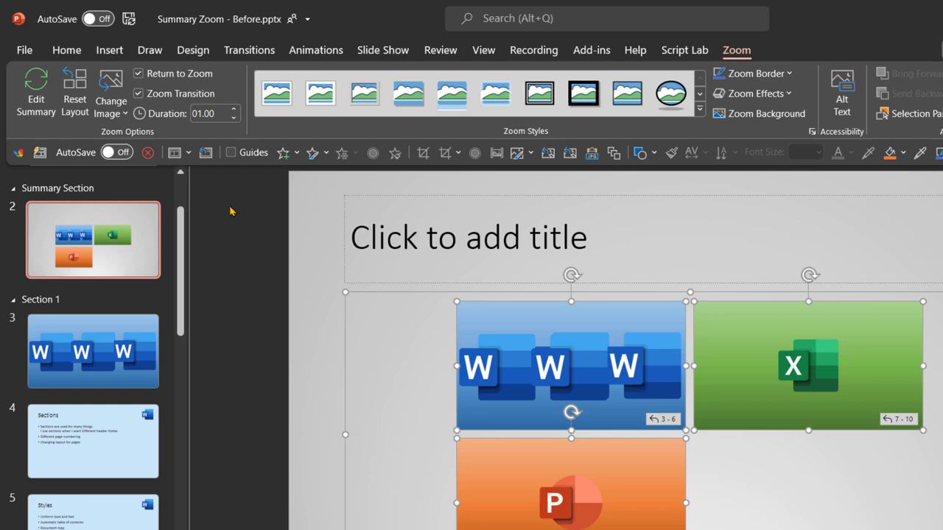
left_click(110, 109)
left_click(139, 134)
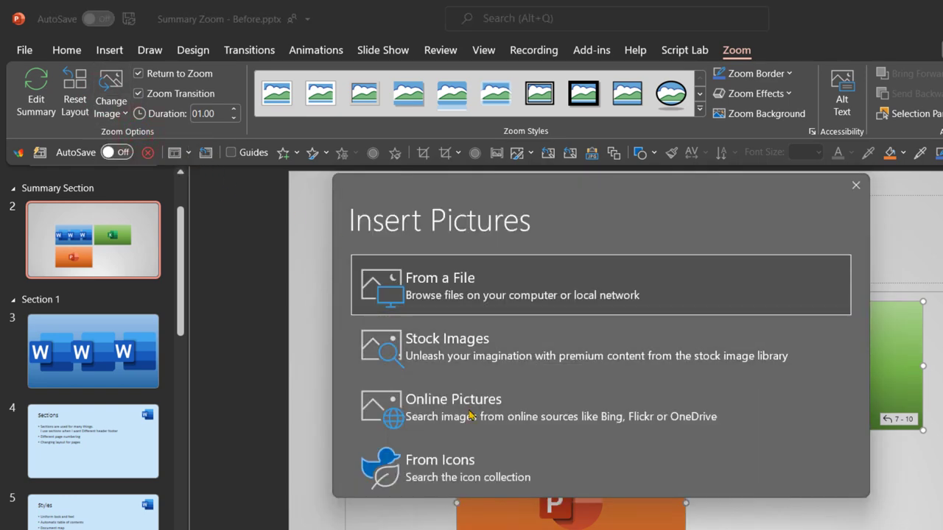
left_click(467, 464)
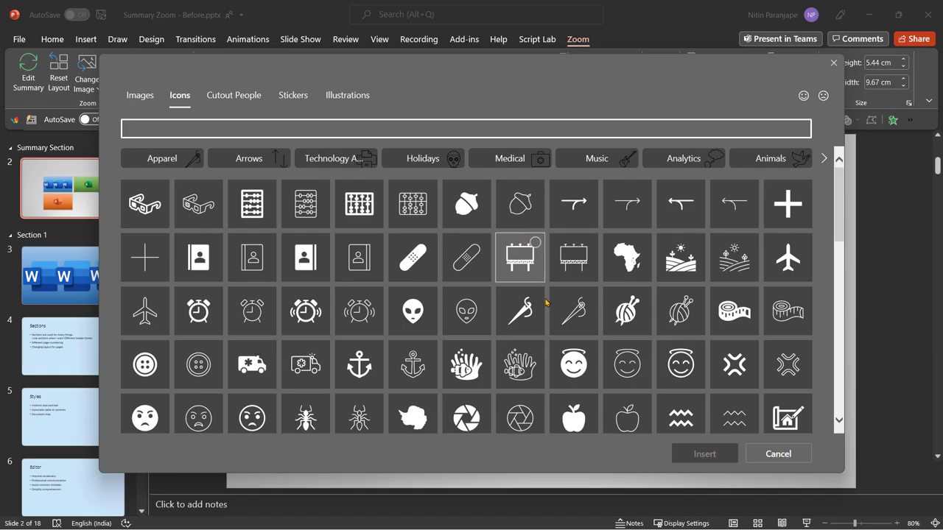
left_click(573, 414)
left_click(719, 456)
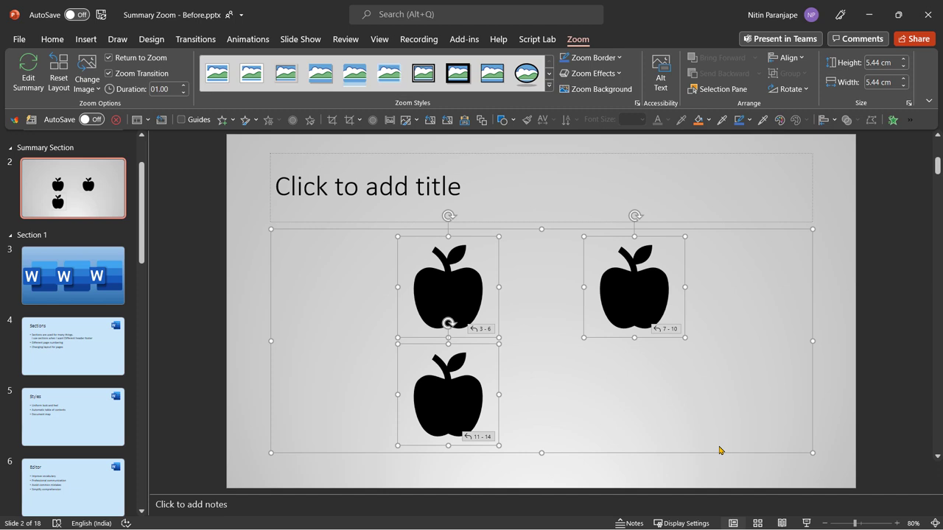
key("ctrl+z")
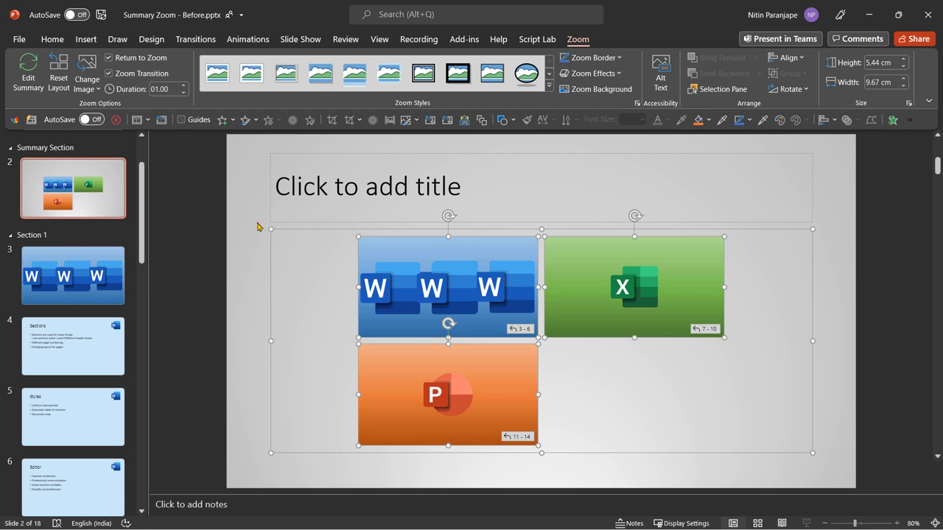
Turn off Return to Zoom and open the Excel zoom's slides in Slide Sorter.
key("Escape")
left_click(110, 58)
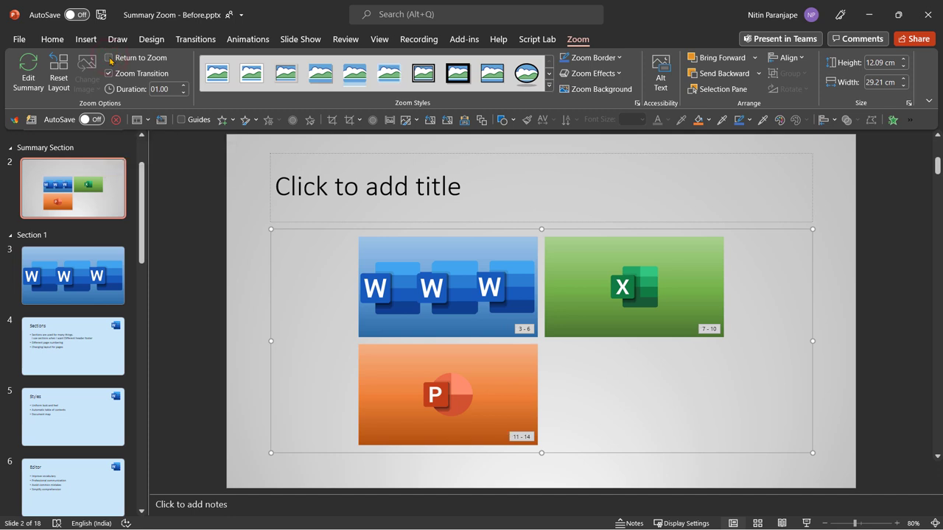
left_click(624, 298)
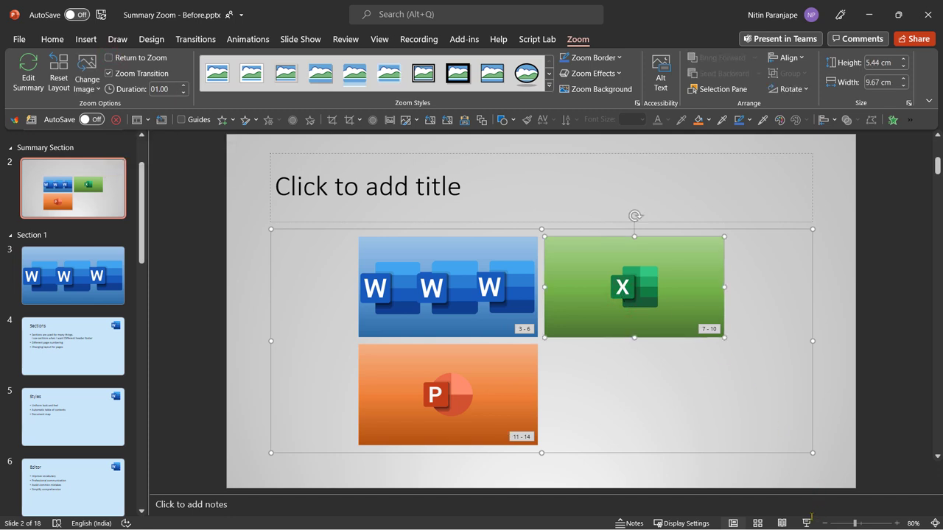
double_click(643, 286)
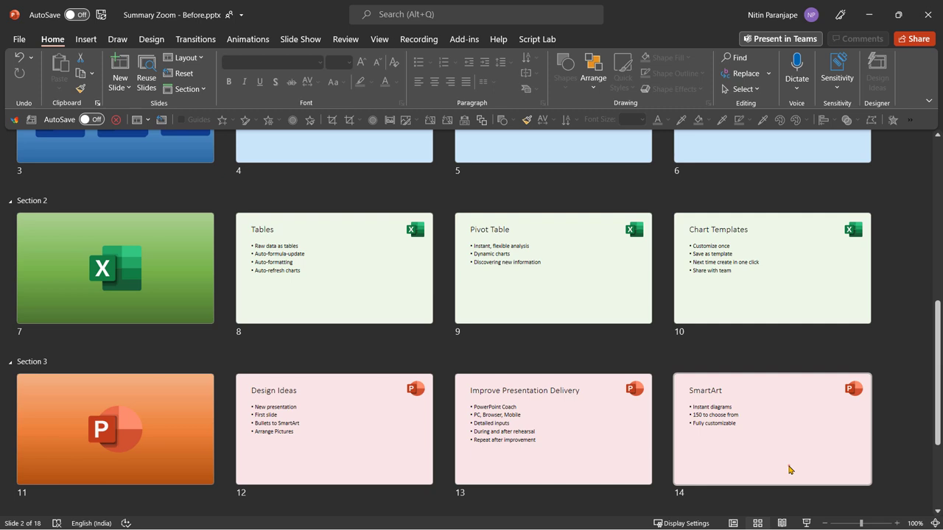
In Slide Sorter, select the Chart Templates slide, Excel title slide 7, then summary slide 2.
left_click(777, 269)
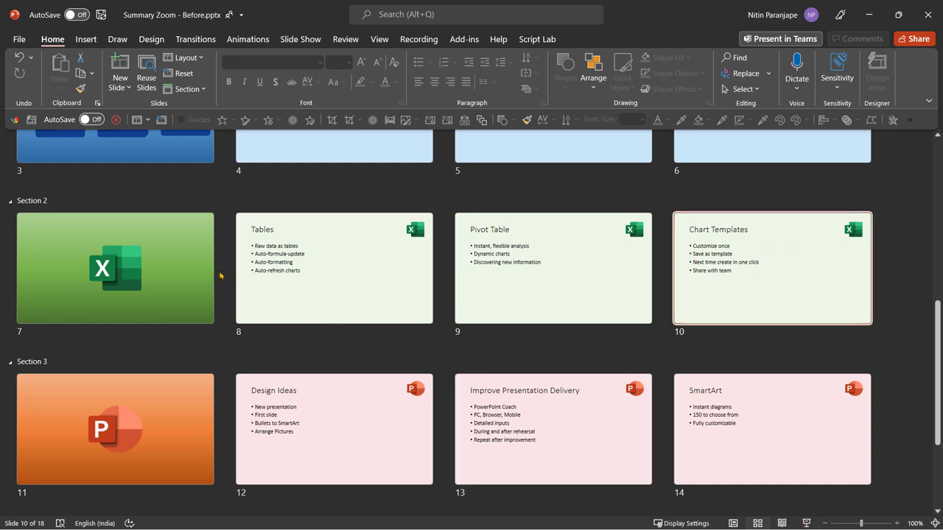
left_click(185, 267)
scroll(185, 268, "up", 5)
left_click(145, 329)
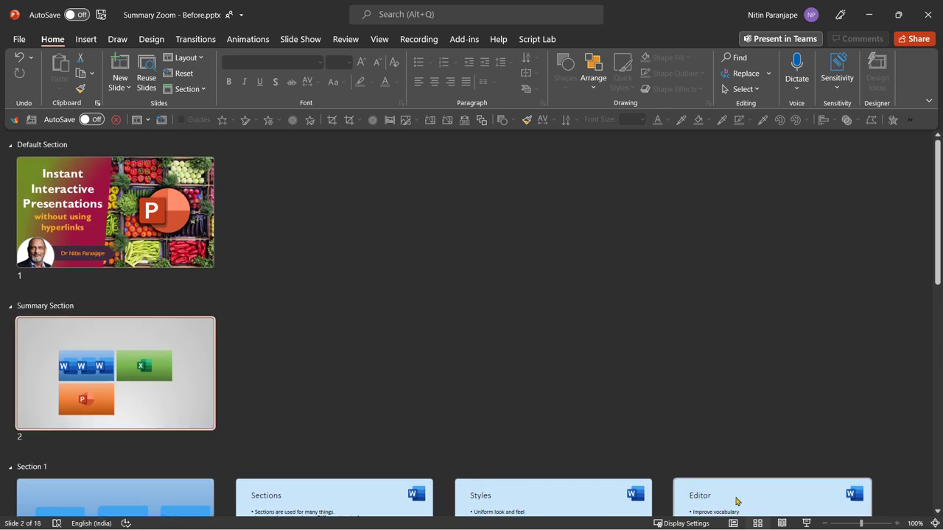
Preview the Excel zoom in the slide show through its Pivot Table and Chart Templates slides, then end it.
left_click(807, 523)
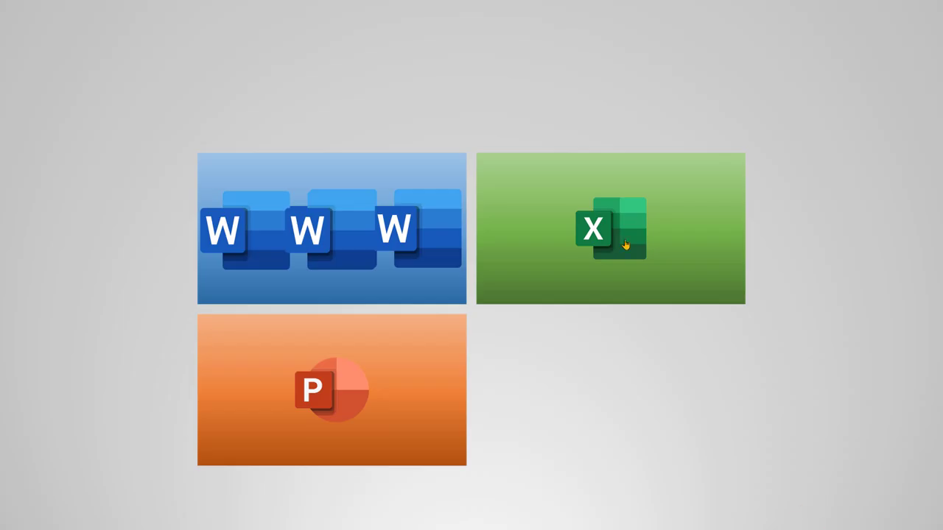
left_click(625, 244)
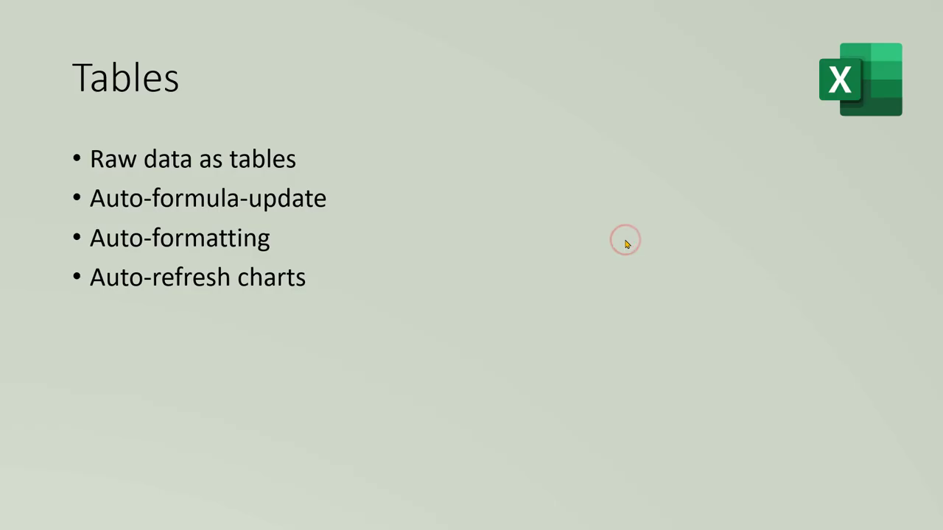
left_click(626, 243)
left_click(627, 244)
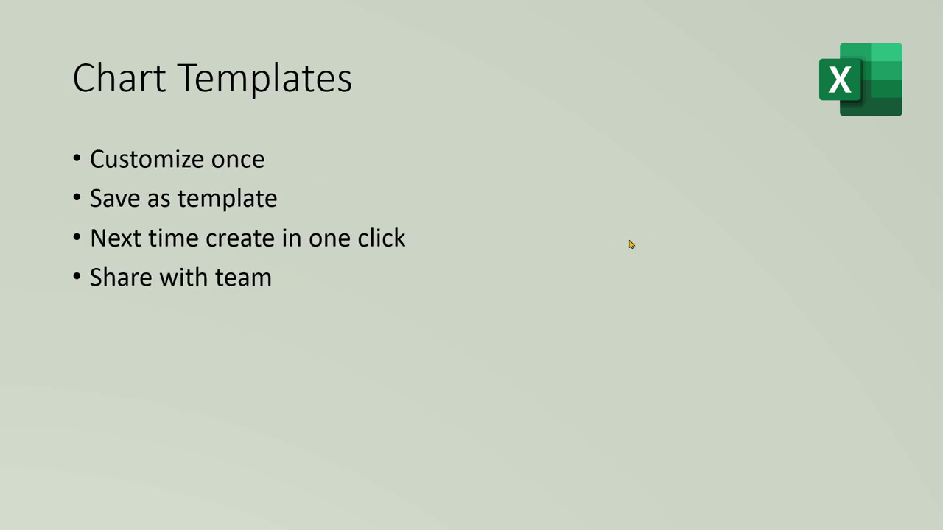
left_click(629, 244)
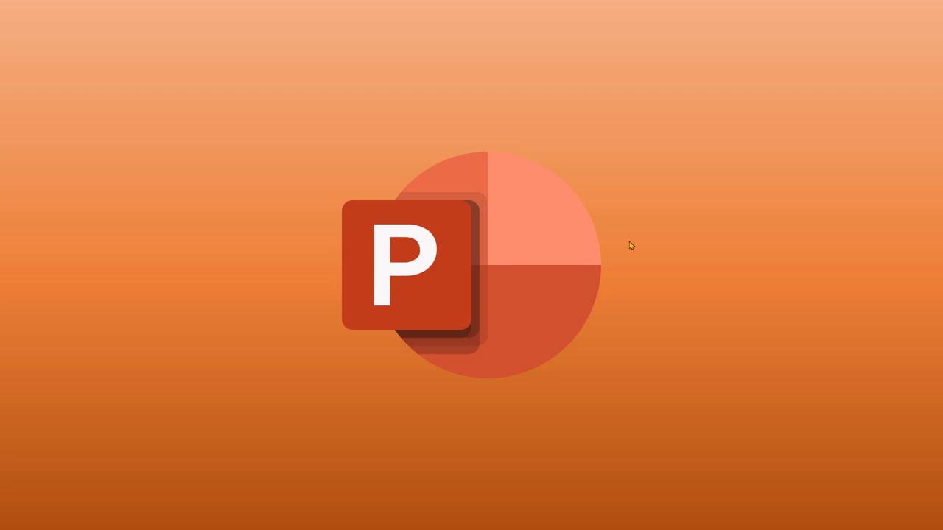
key("Escape")
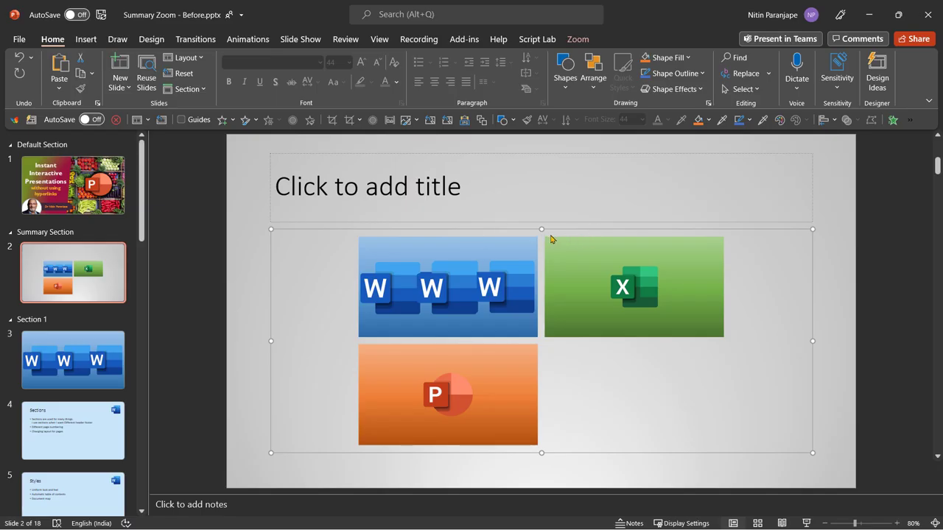
Apply the Drop Shadow Rectangle zoom style to the Word, Excel and PowerPoint tiles.
left_click(578, 39)
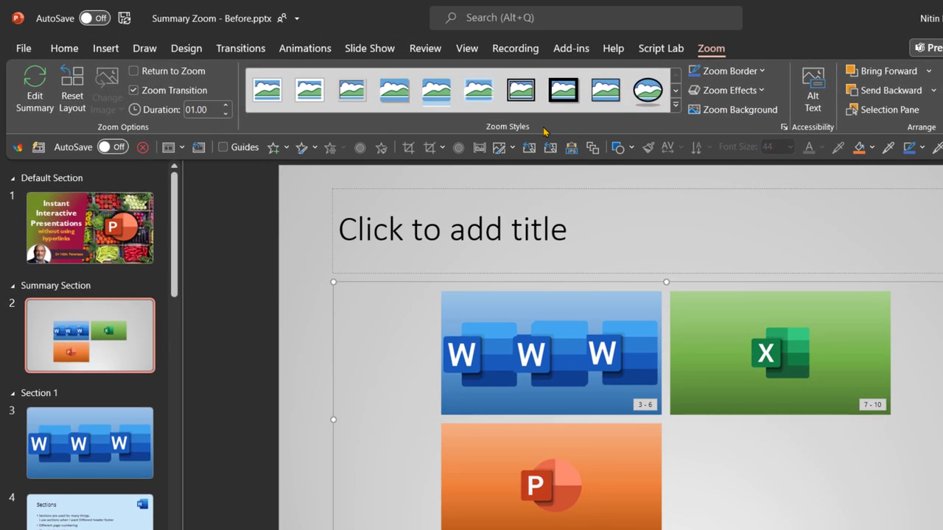
left_click(675, 110)
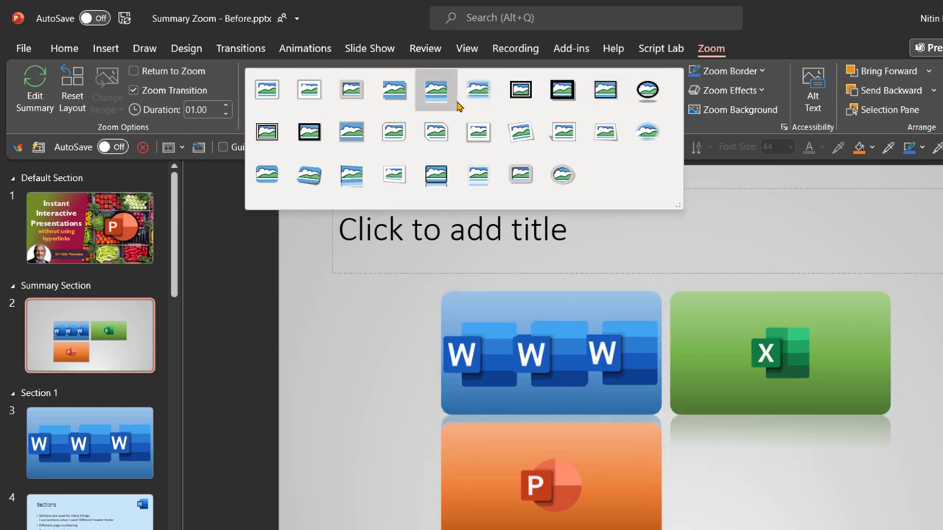
left_click(396, 96)
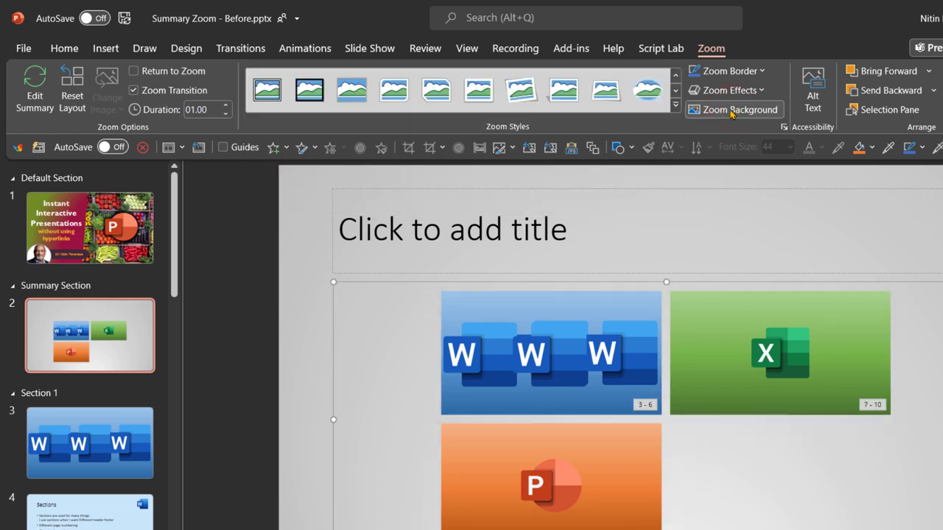
left_click(731, 111)
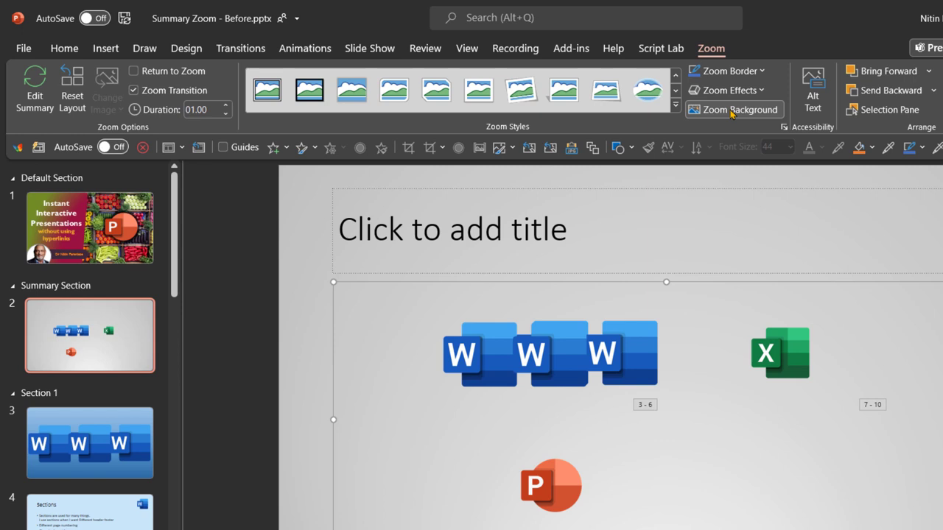
left_click(732, 110)
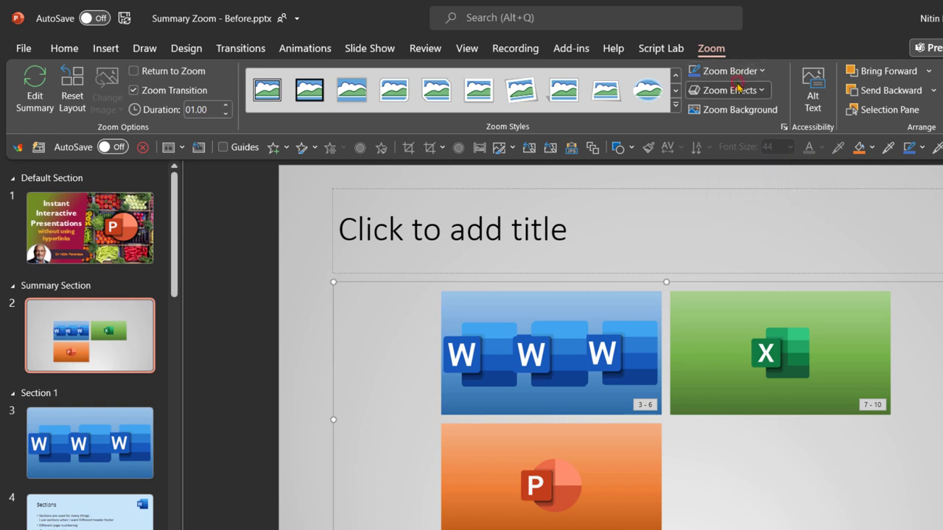
Bring up the Glow Variations submenu under Zoom Effects.
left_click(737, 91)
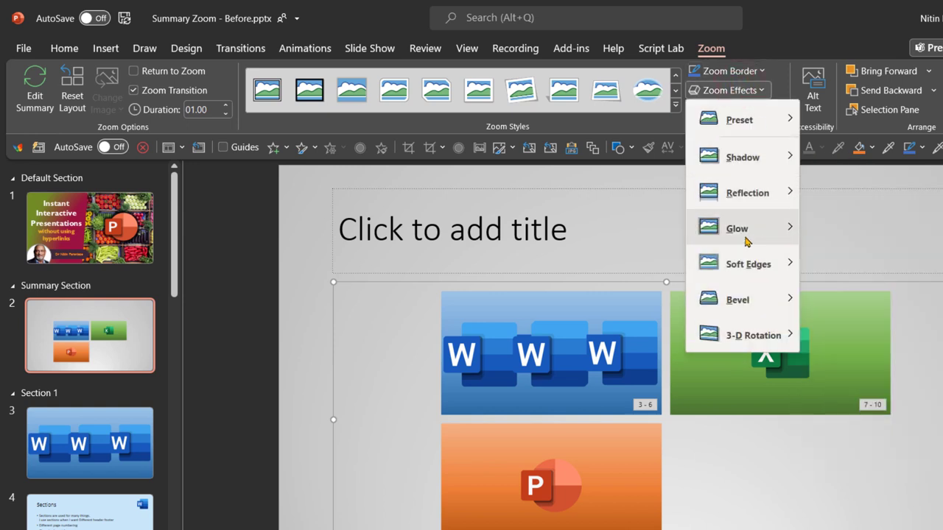
mouse_move(747, 241)
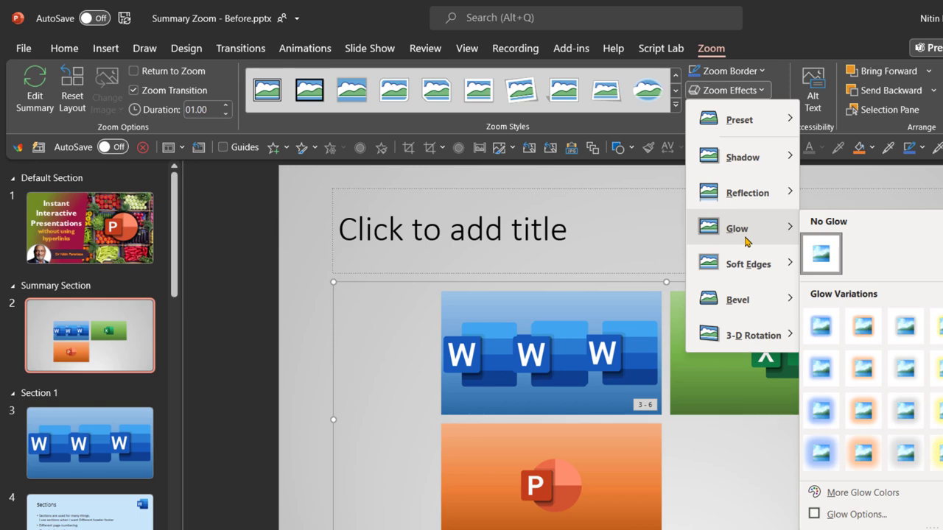